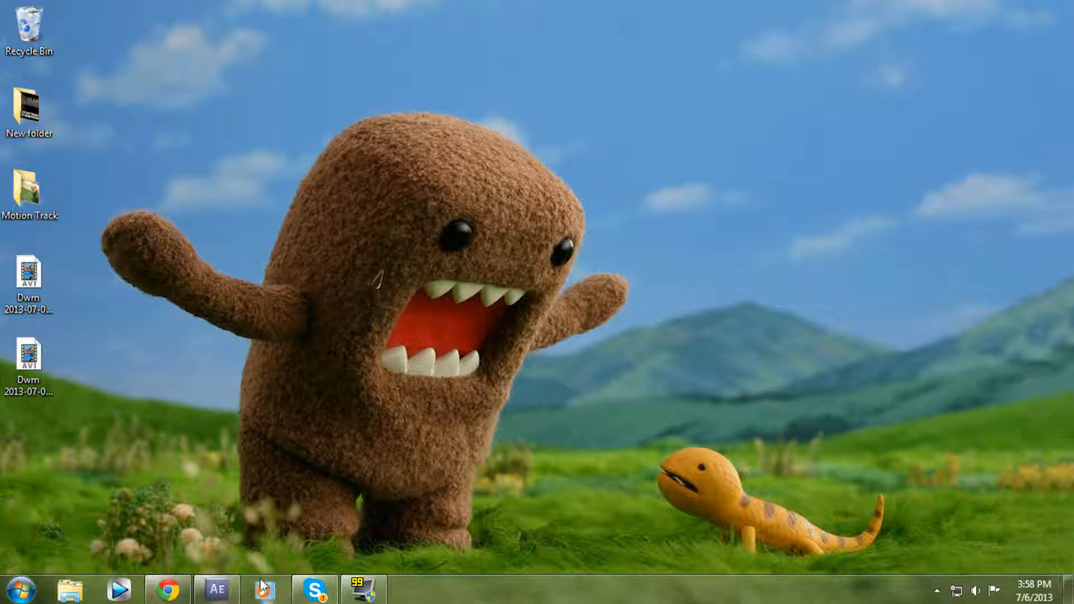
- Switch to Chrome and watch the example clip on YouTube, replaying the section from 0:14
mouse_move(220, 600)
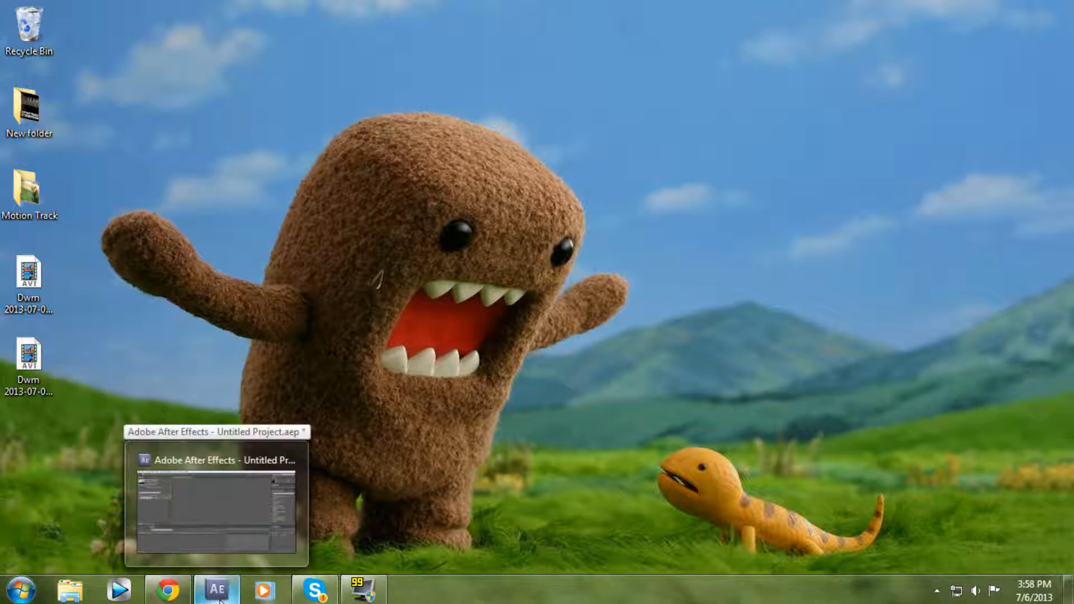
left_click(162, 597)
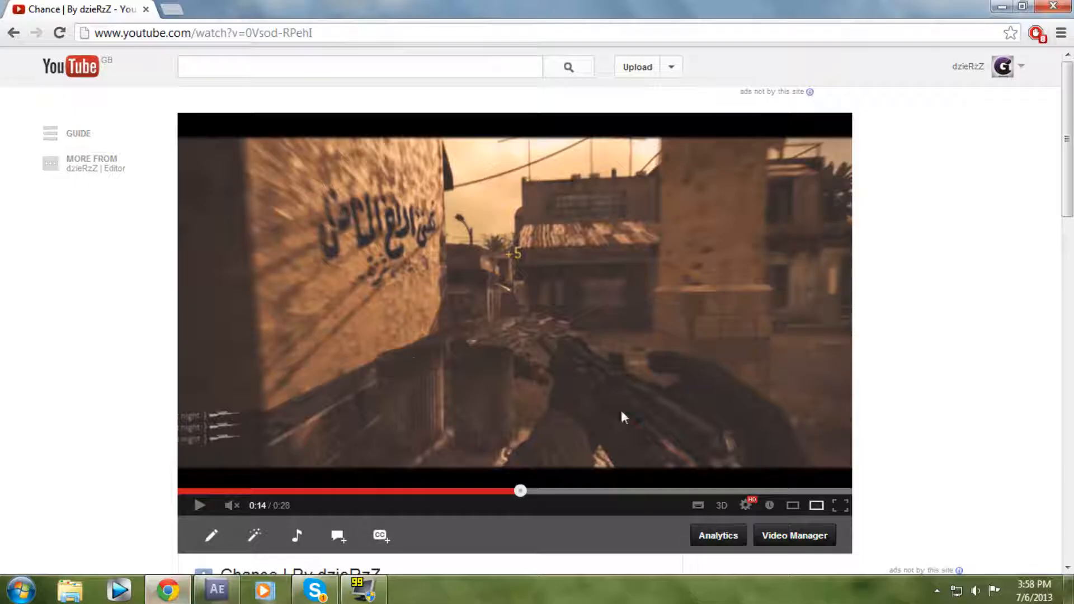
left_click(200, 506)
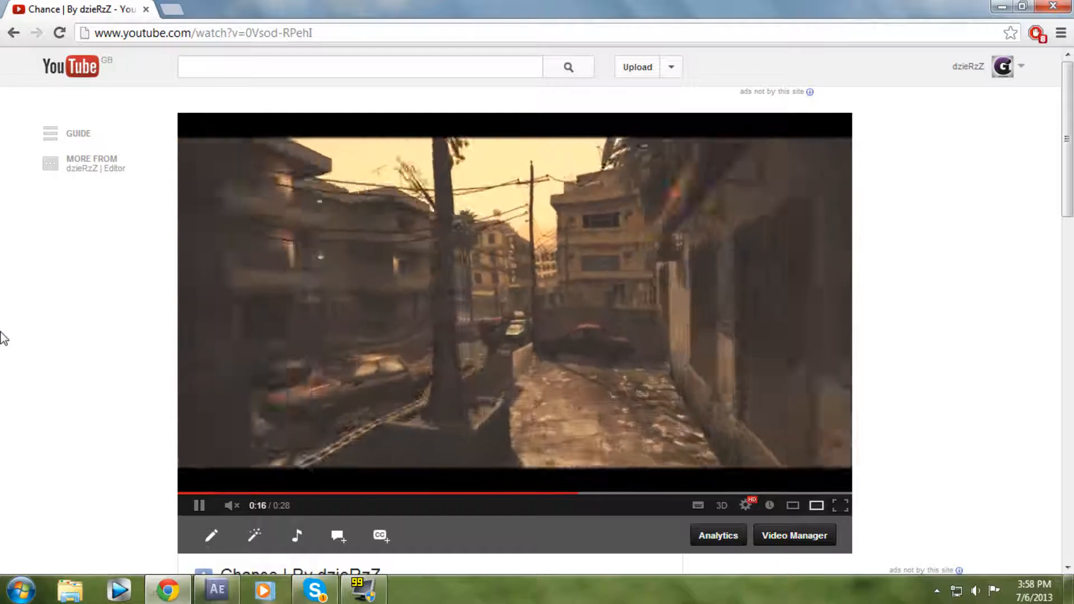
left_click(422, 447)
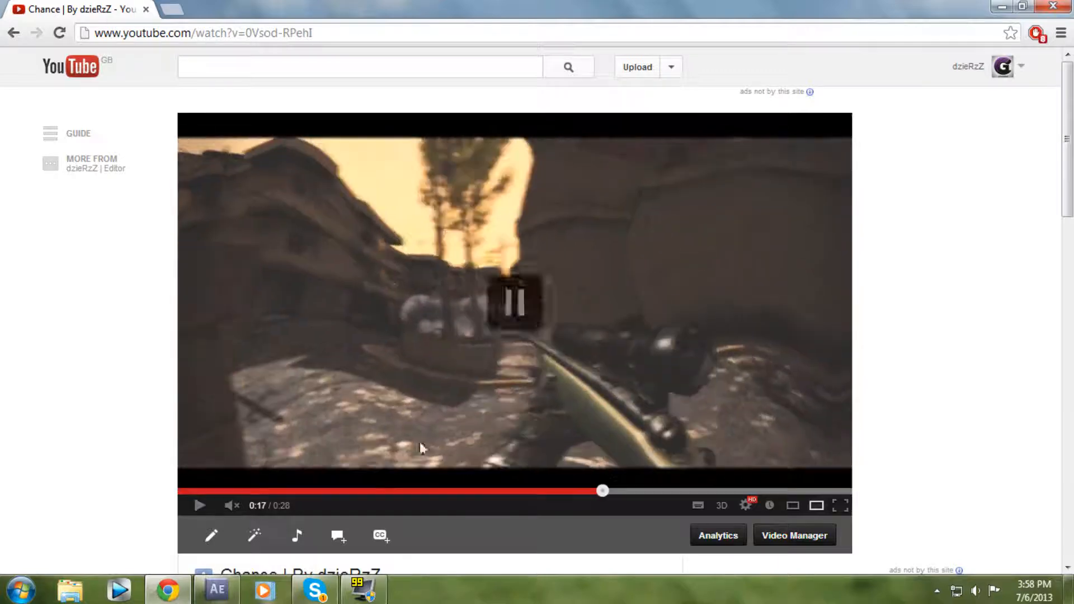
left_click(584, 492)
left_click(247, 372)
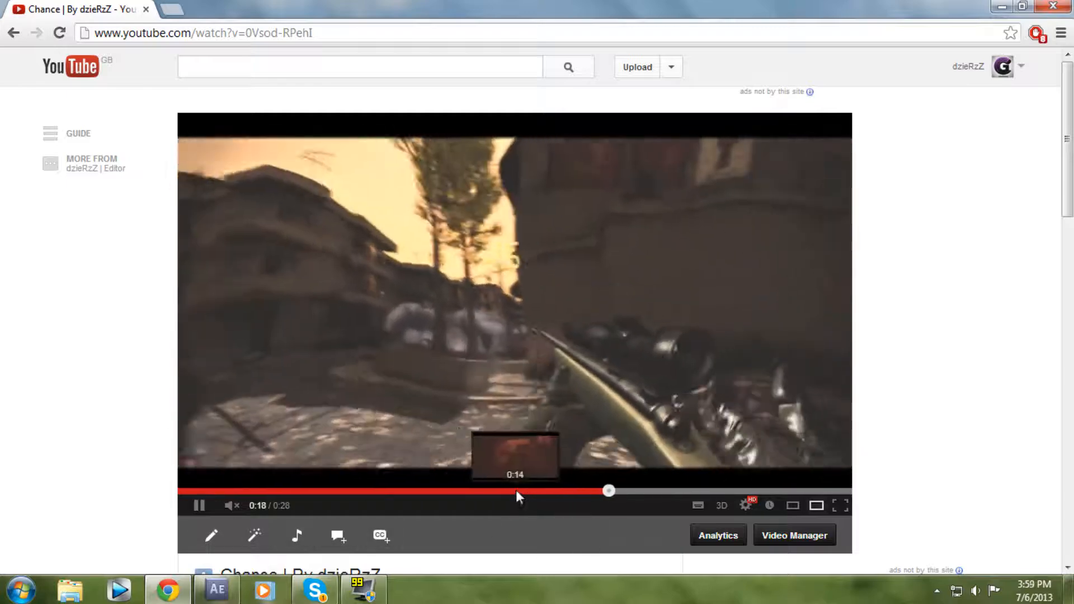
left_click(515, 491)
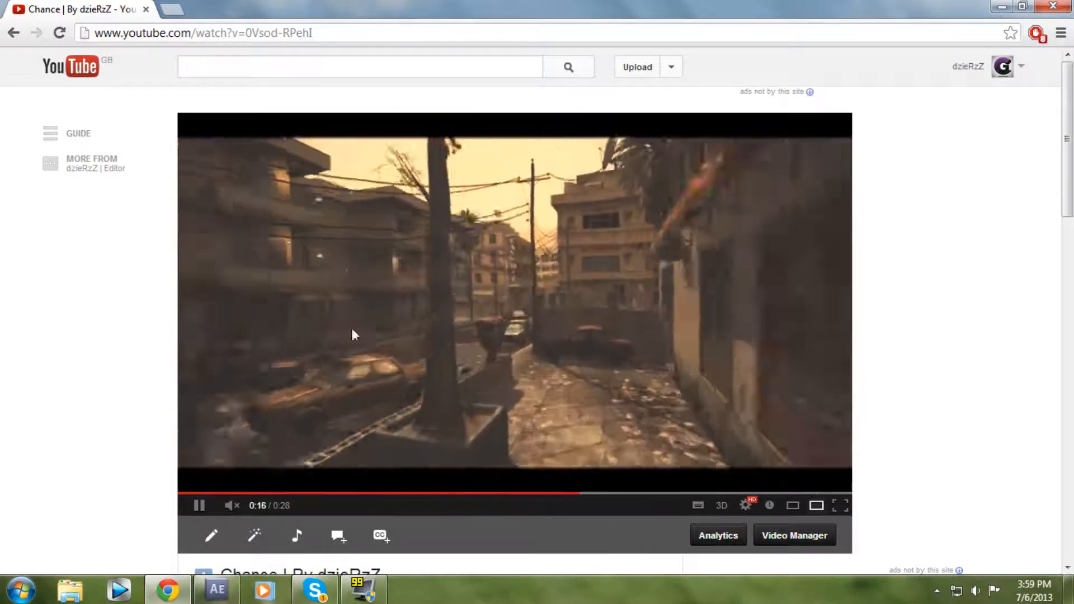
left_click(353, 333)
- Close the browser to return to After Effects, create a composition from Cam Vertigo.mp4 and set its preview resolution to Full
left_click(1062, 5)
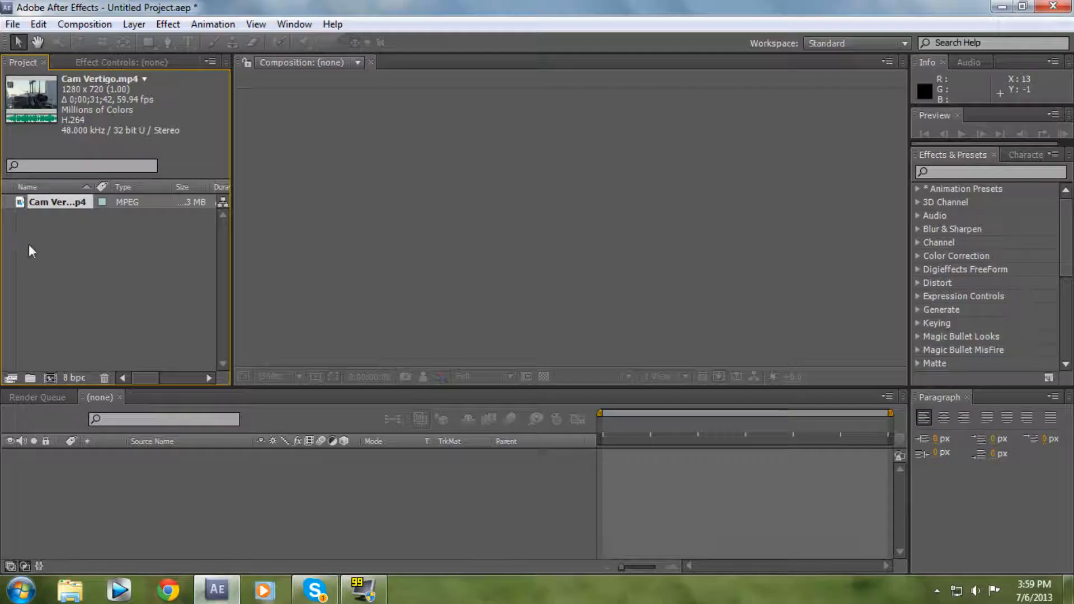
left_click_drag(65, 202, 132, 475)
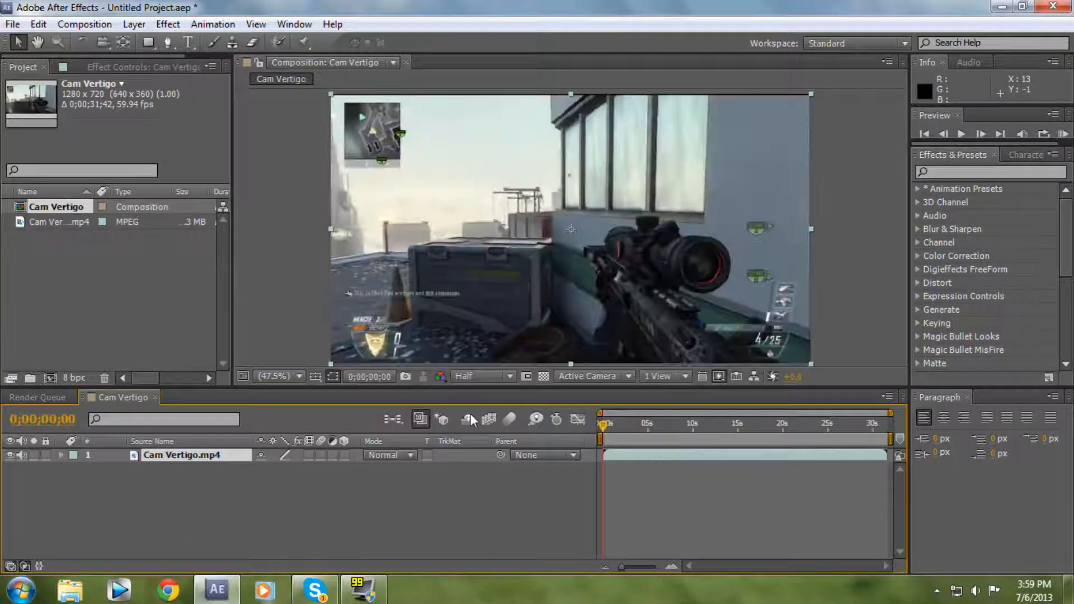
left_click(508, 375)
left_click(483, 421)
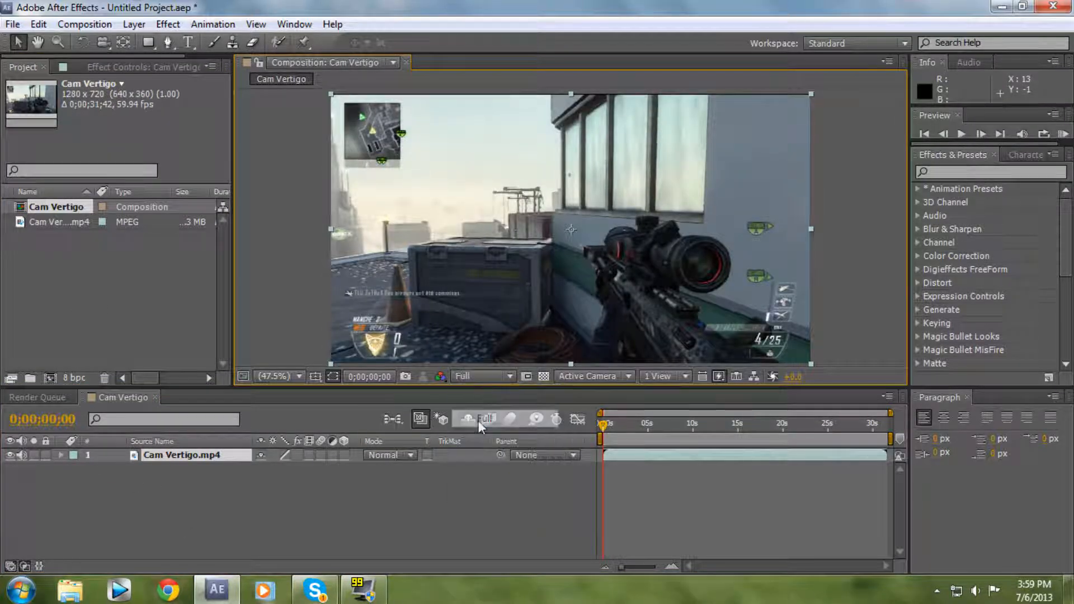
- Search the effects for "ripple" and apply the Distort effect Ripple to the Cam Vertigo.mp4 layer
left_click(989, 173)
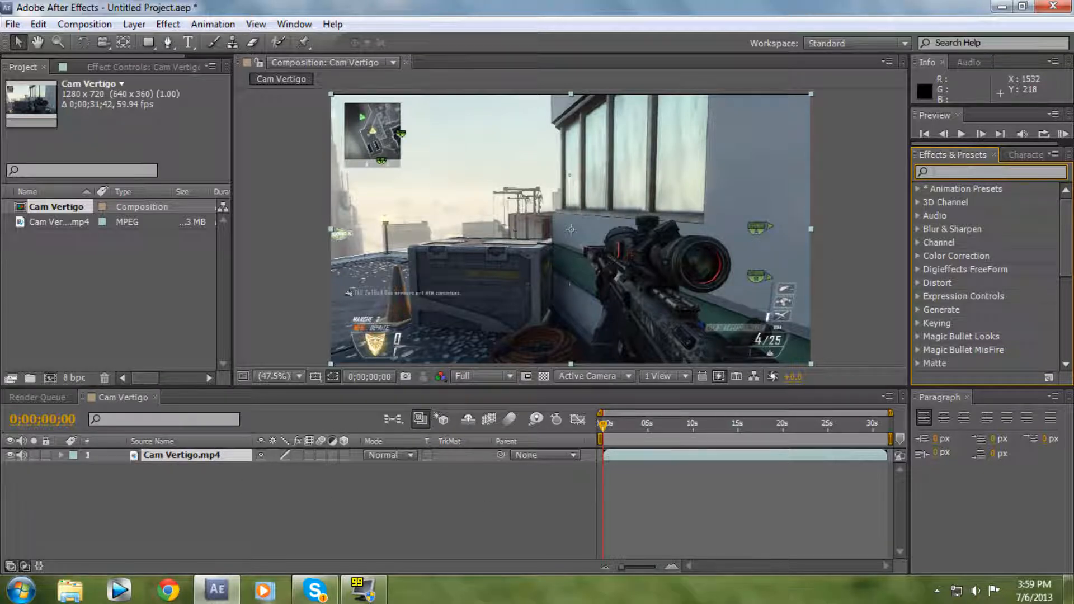
type("ripple")
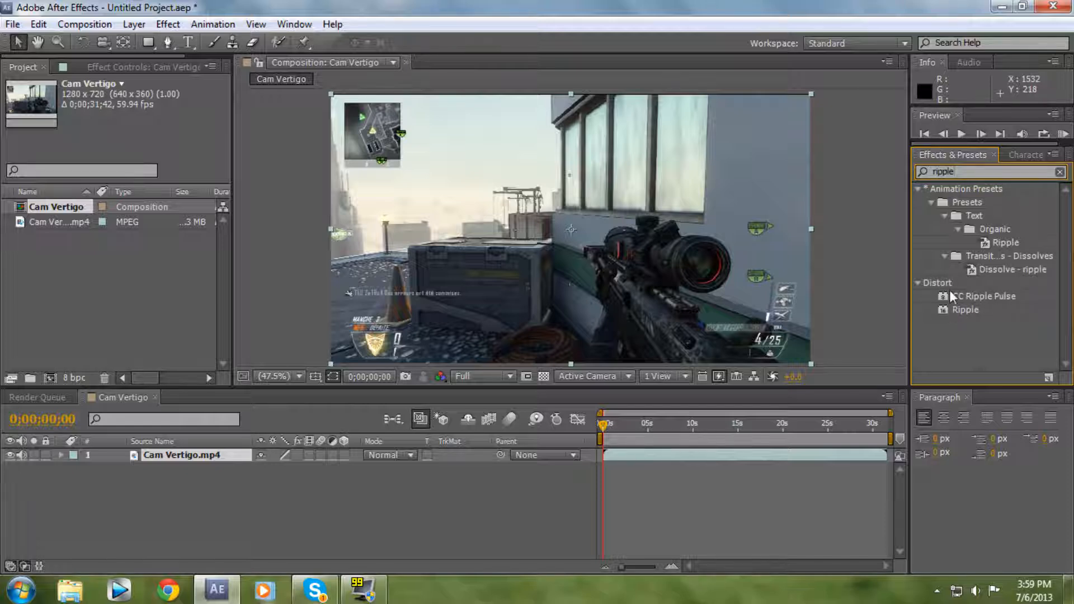
left_click_drag(966, 310, 674, 457)
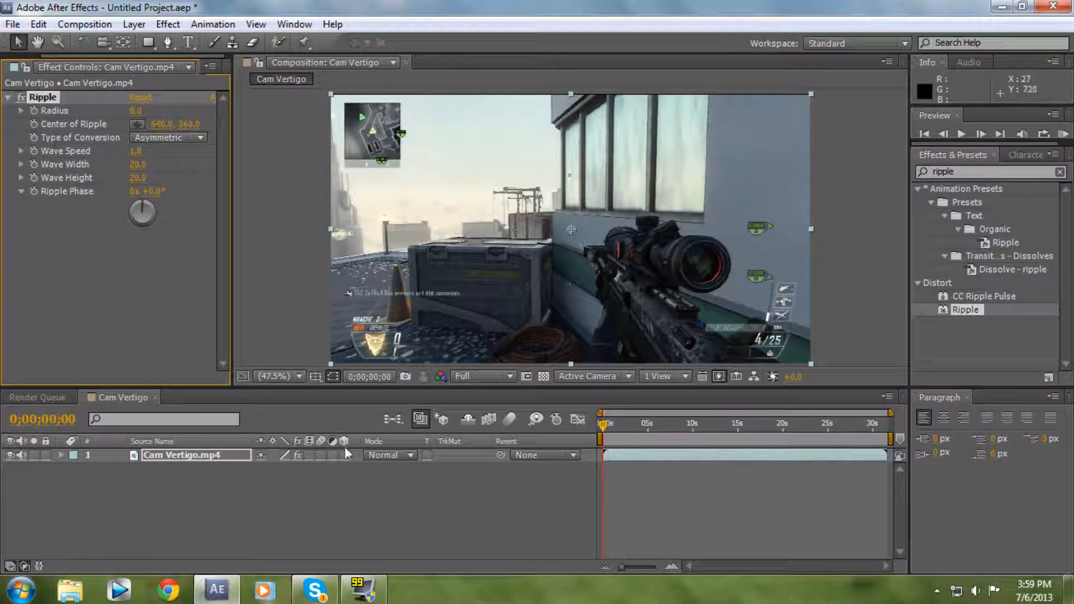
- Try a Ripple radius of 26 with a wave width of 39 and a wave height of 61
left_click_drag(136, 110, 154, 110)
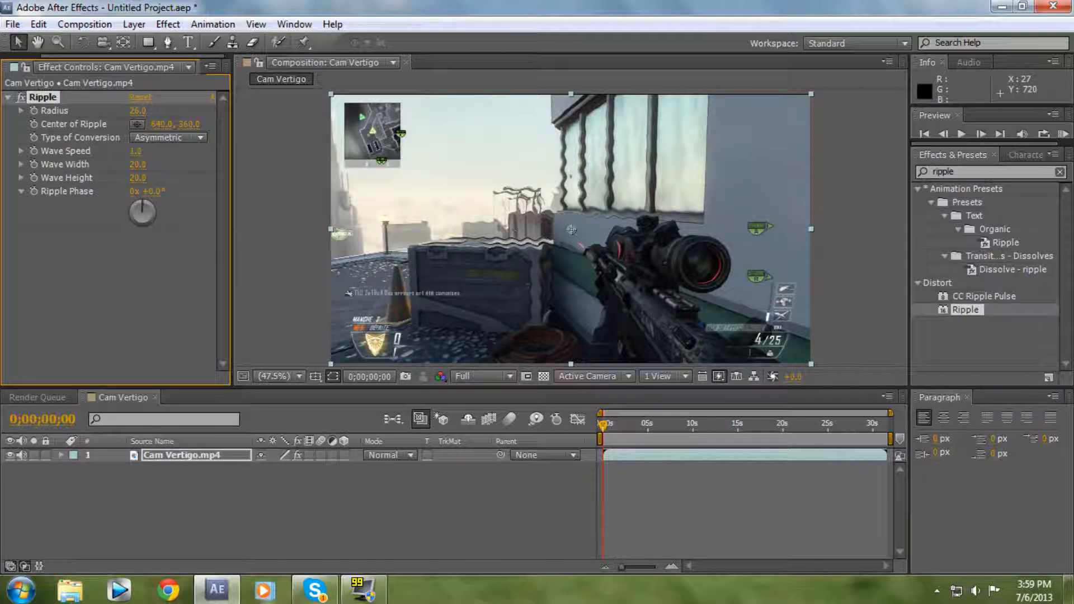
left_click_drag(138, 164, 161, 177)
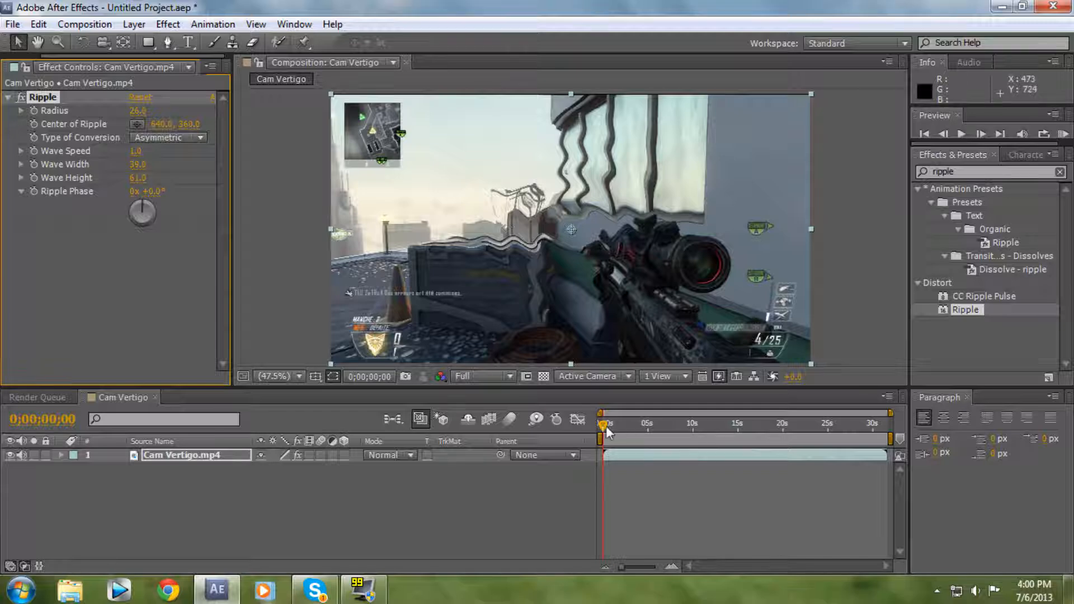
- Move the current time to 0;00;11;48, the frame just before the gunshot flash, and enable the Ripple effect
left_click(603, 426)
left_click_drag(609, 426, 655, 430)
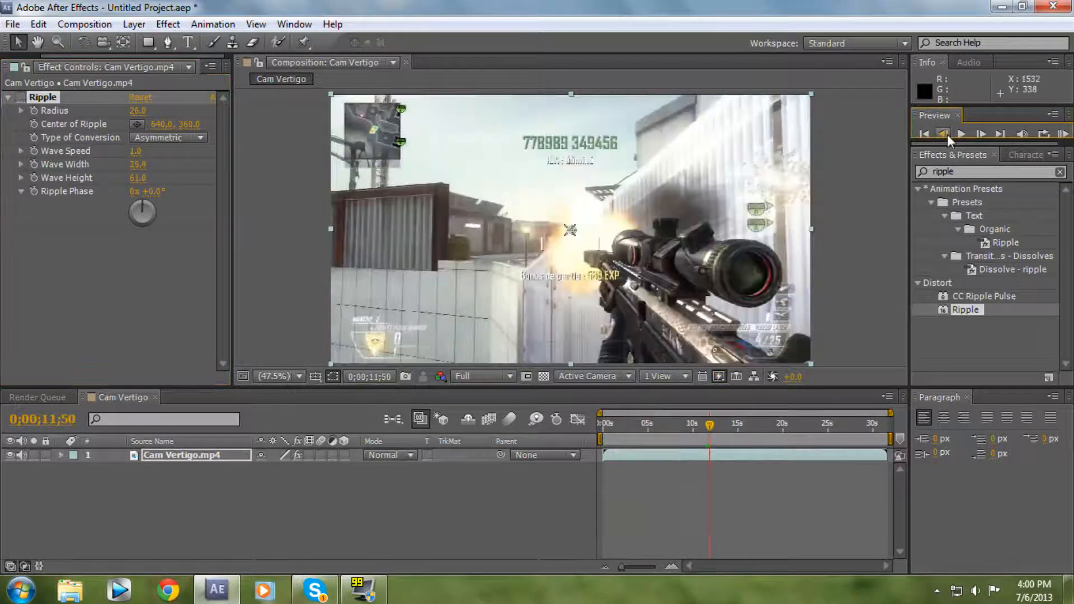
left_click(948, 135)
left_click(948, 134)
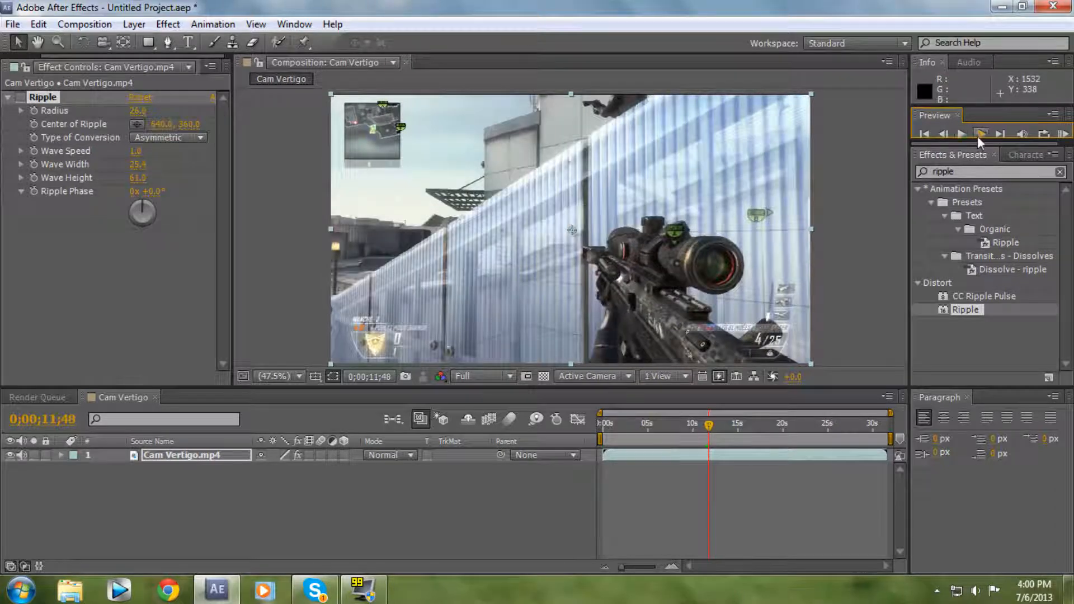
left_click(978, 135)
left_click(948, 133)
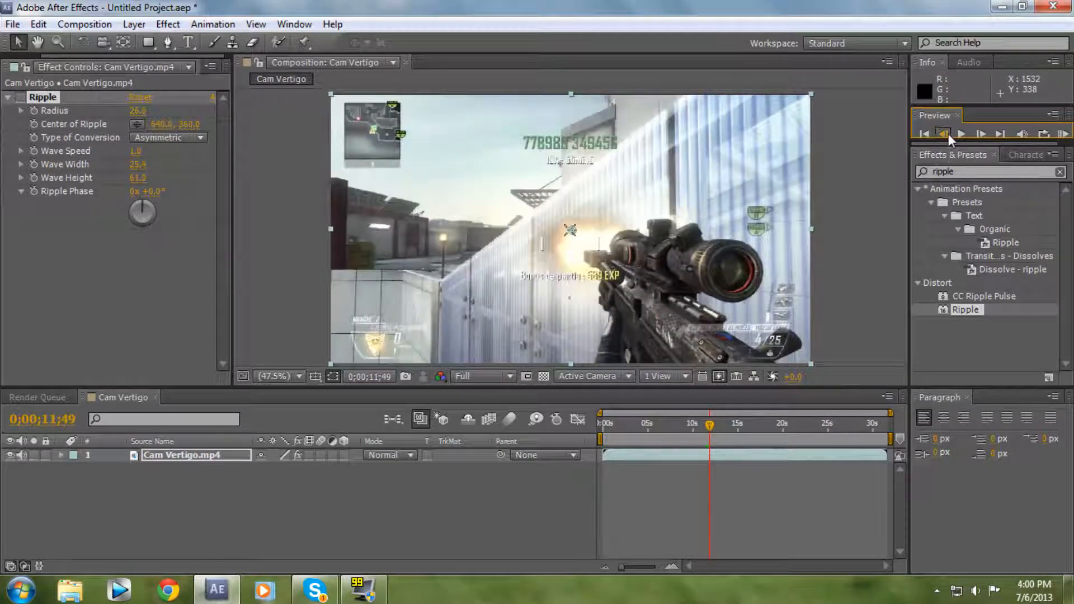
left_click(21, 97)
- Try different Ripple radius values on this frame, ending with a radius of 30
left_click_drag(138, 111, 115, 110)
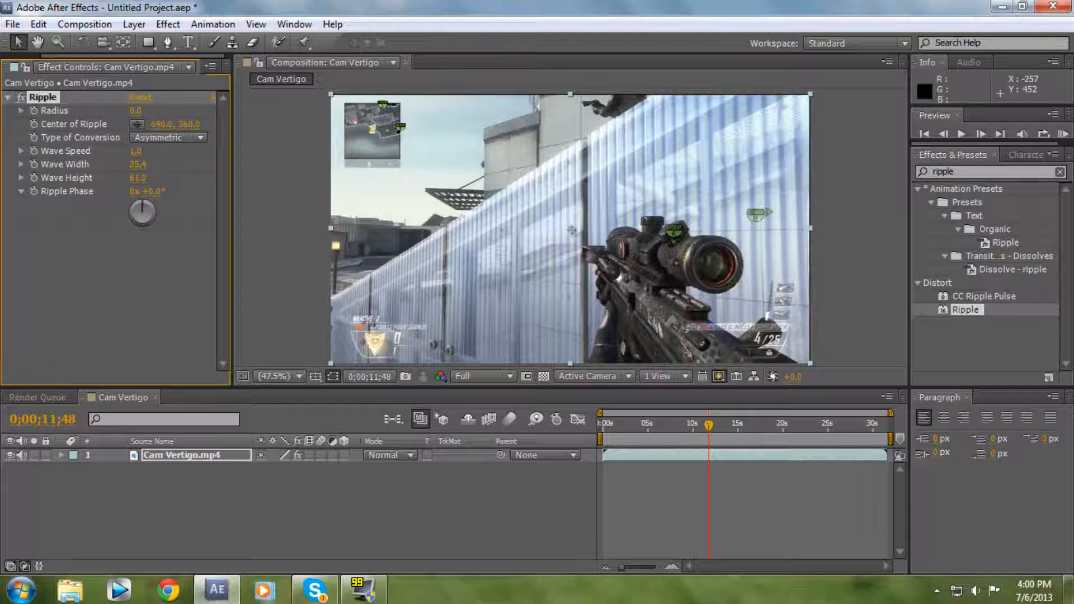
left_click_drag(135, 111, 152, 110)
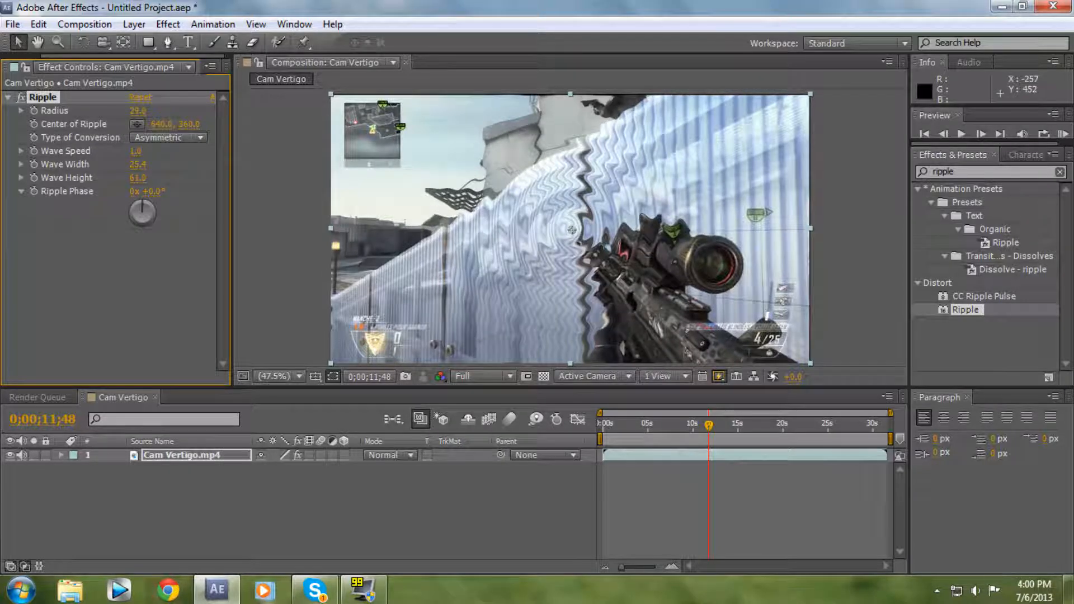
left_click(137, 111)
type("30")
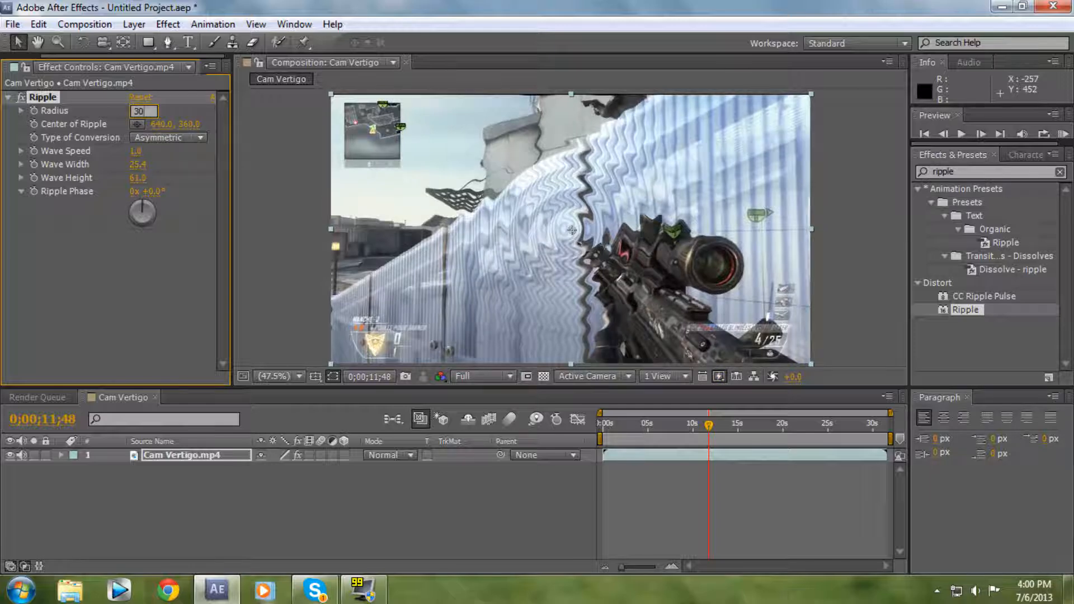
left_click(102, 281)
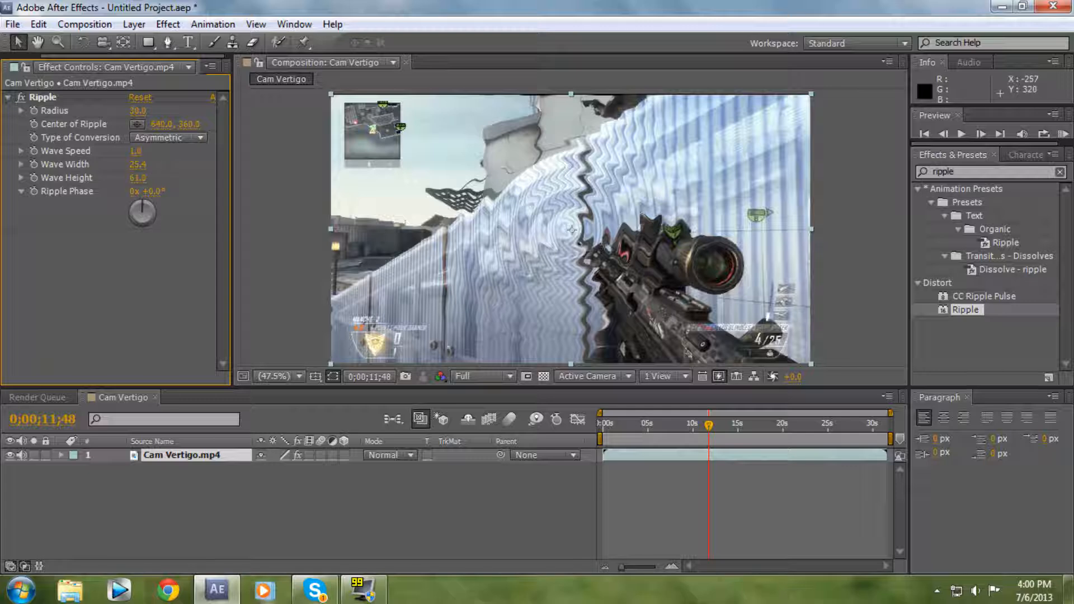
- Set the Ripple effect's wave width to 39.1 and its wave height to 70
left_click_drag(138, 164, 214, 164)
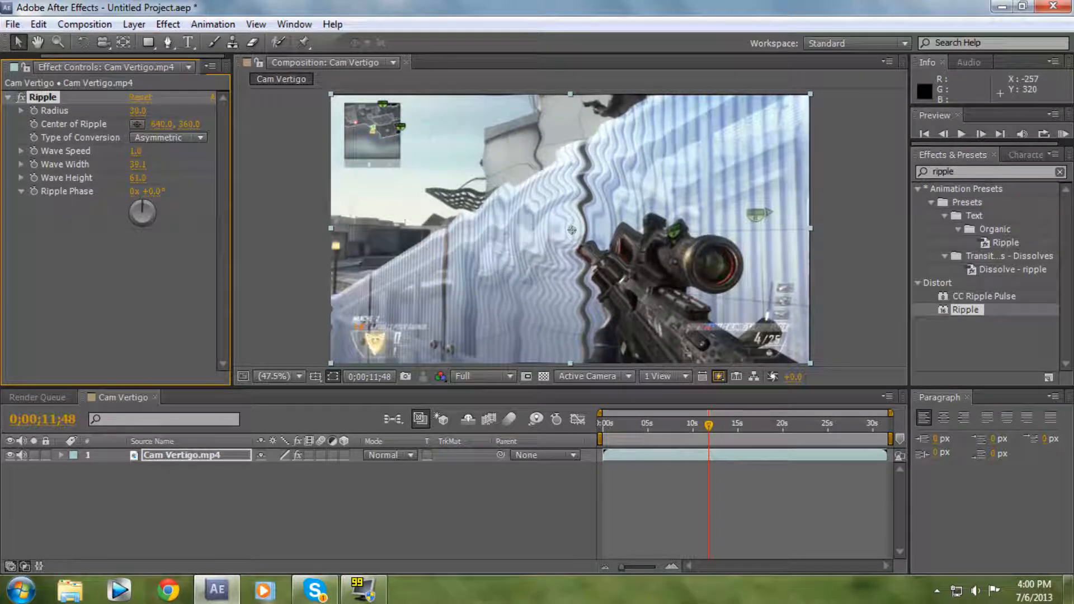
mouse_move(138, 178)
left_mouse_down()
mouse_move(378, 177)
mouse_move(125, 178)
mouse_move(143, 178)
left_mouse_up()
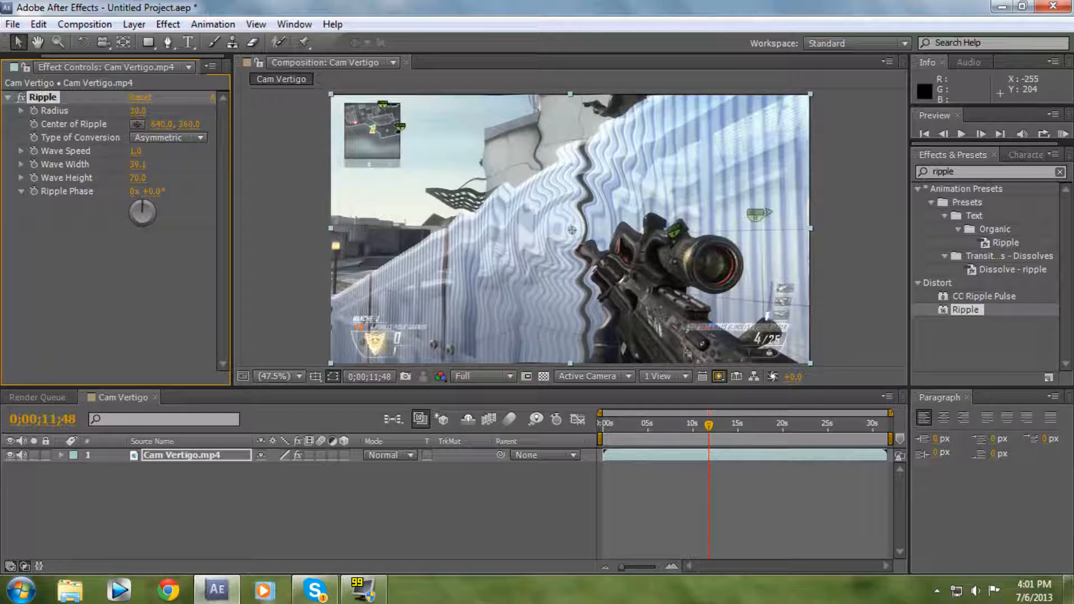
left_click_drag(143, 178, 143, 178)
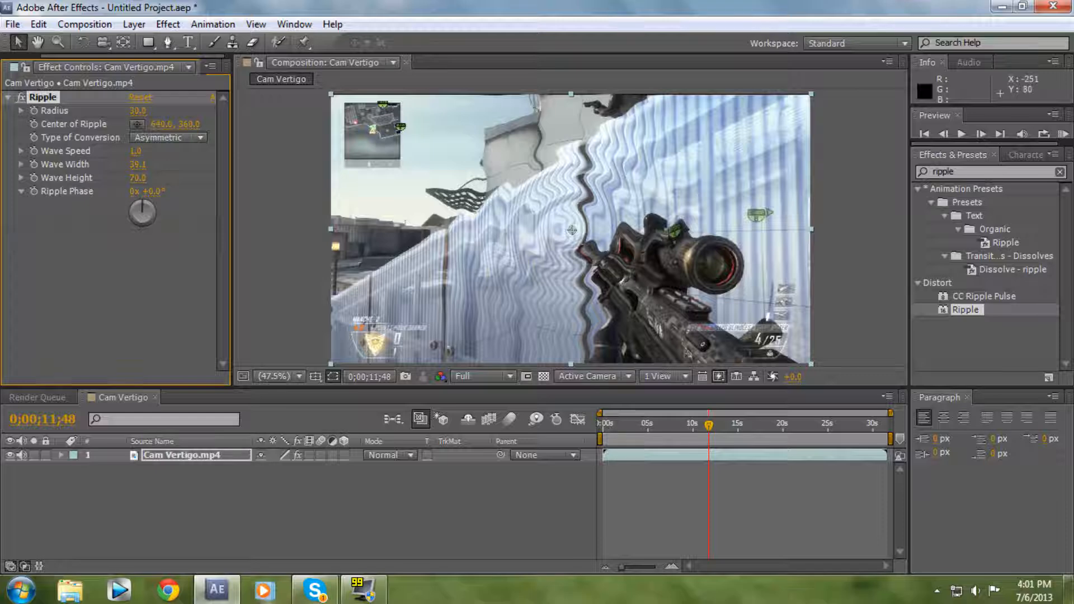
- Set the Ripple radius to 0 and start keyframing it on the Cam Vertigo.mp4 layer at 0;00;11;48
left_click_drag(138, 111, 112, 111)
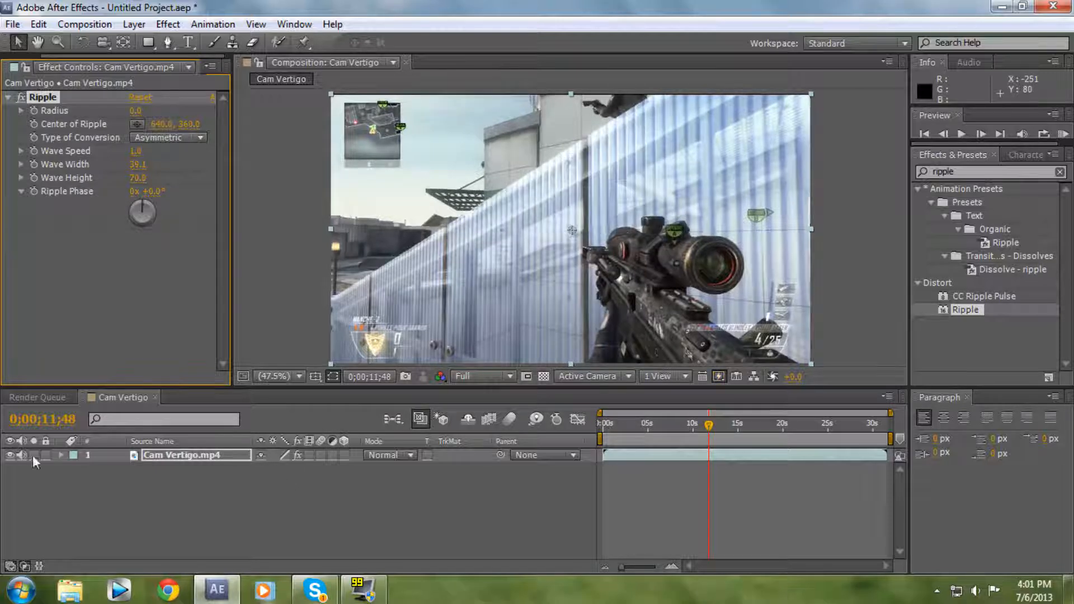
left_click(61, 455)
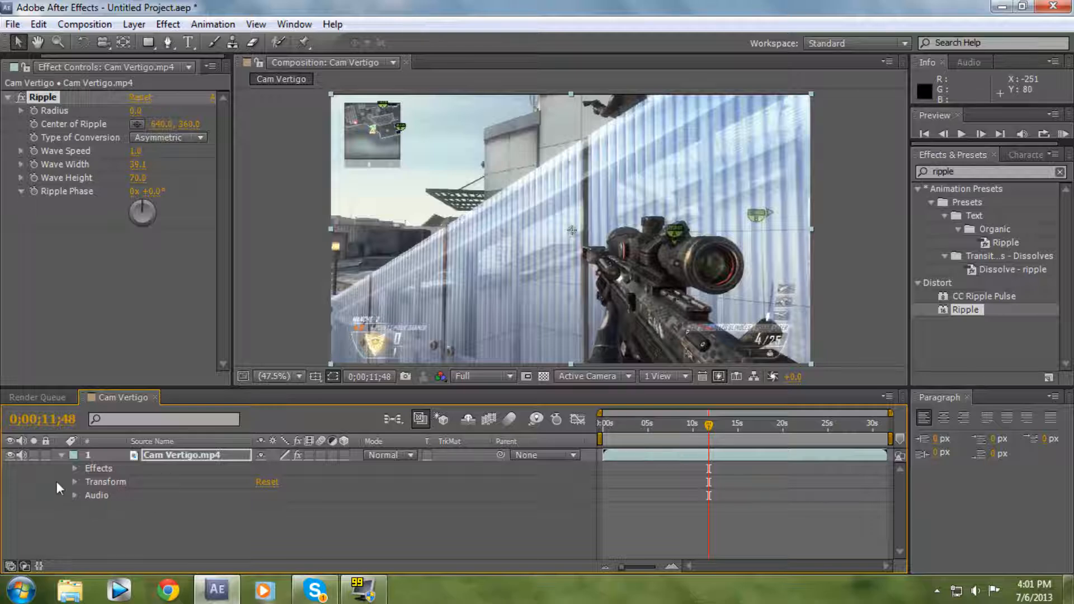
left_click(75, 469)
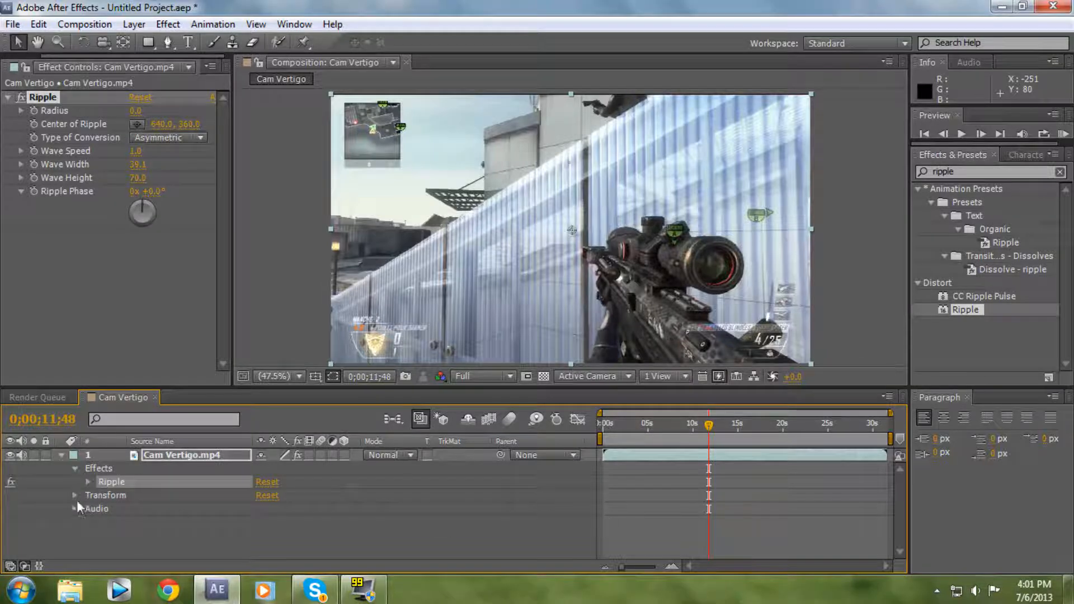
left_click(89, 481)
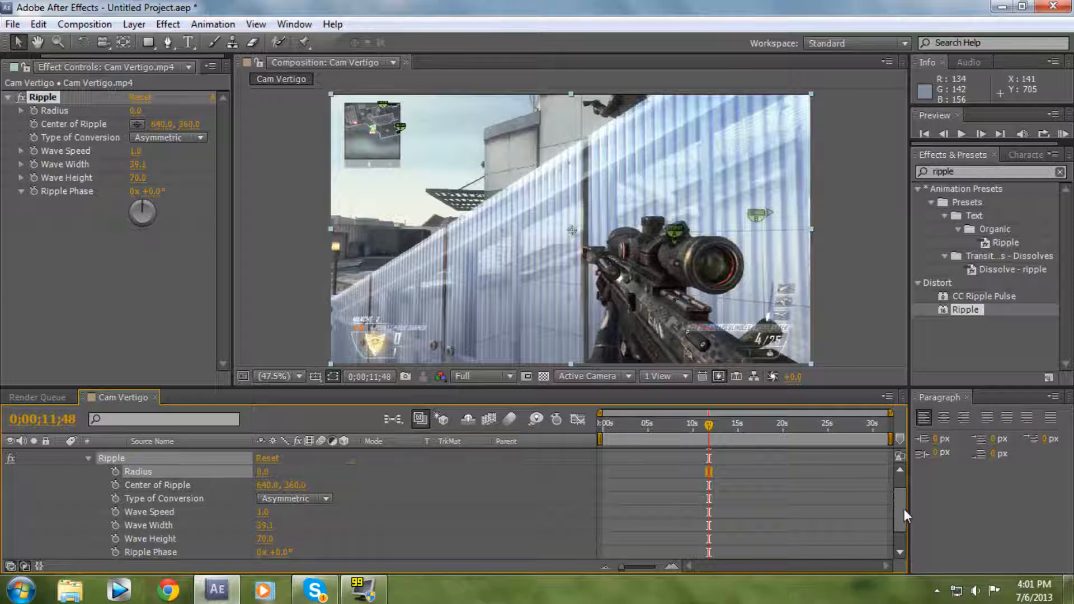
mouse_move(901, 505)
left_mouse_down()
mouse_move(901, 482)
mouse_move(905, 502)
left_mouse_up()
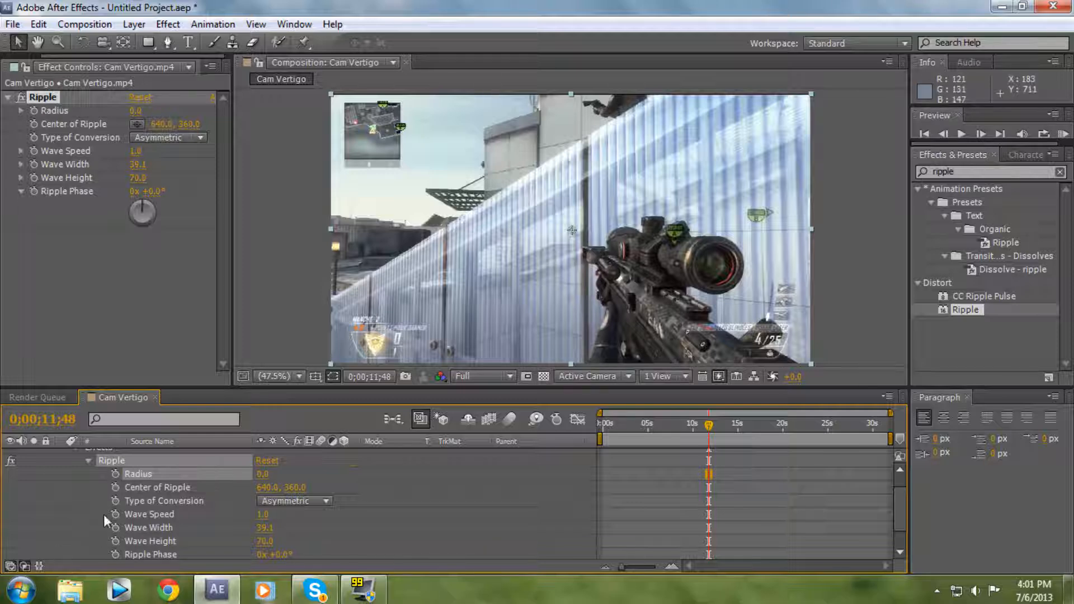
left_click(115, 474)
- Advance one frame to 0;00;11;49 and keyframe the Ripple radius at 26
left_click(980, 132)
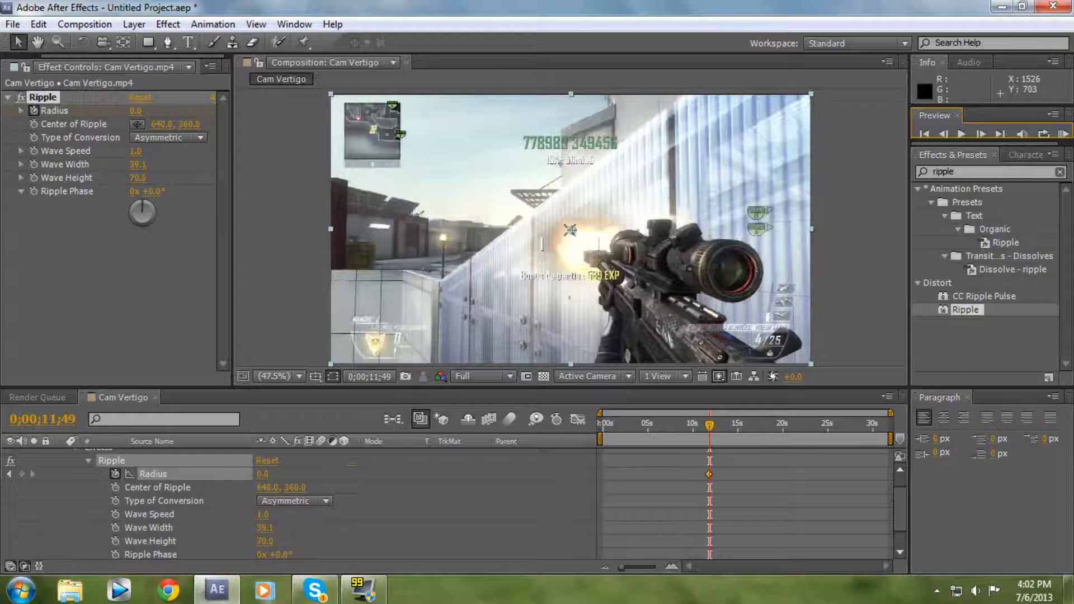
left_click_drag(263, 474, 293, 474)
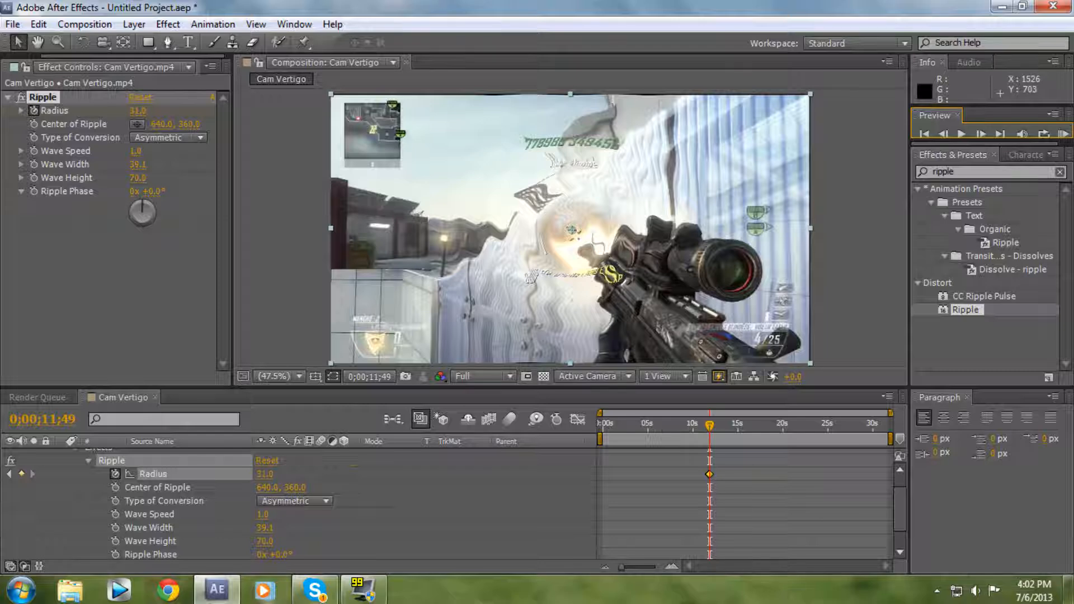
left_click_drag(264, 474, 257, 474)
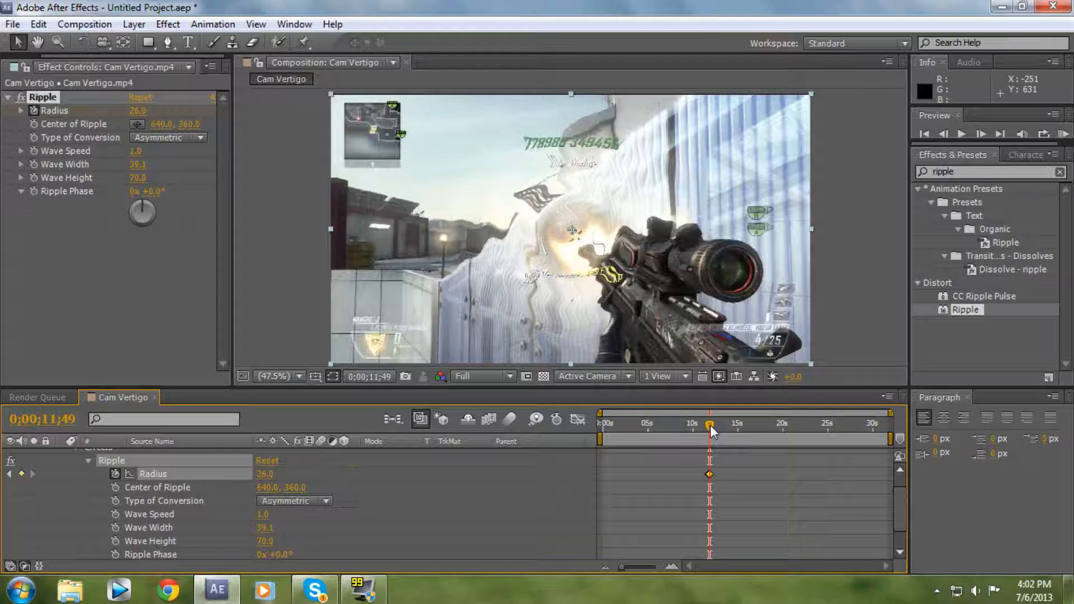
- Keyframe the Ripple radius at 0 at 0;00;12;33 and run a RAM preview of the composition
left_click_drag(710, 425, 717, 426)
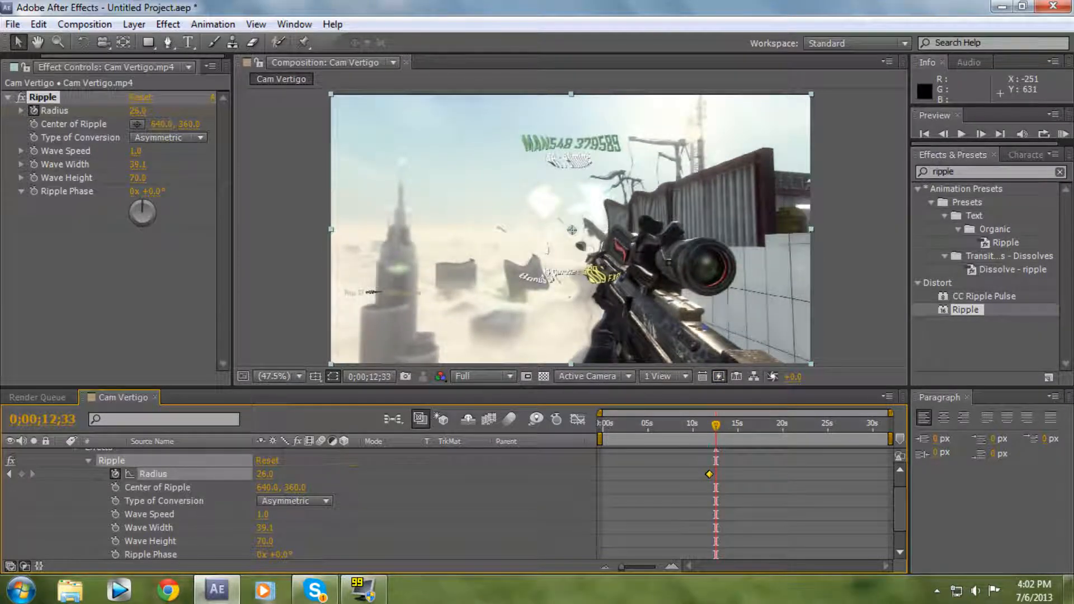
left_click_drag(265, 474, 219, 479)
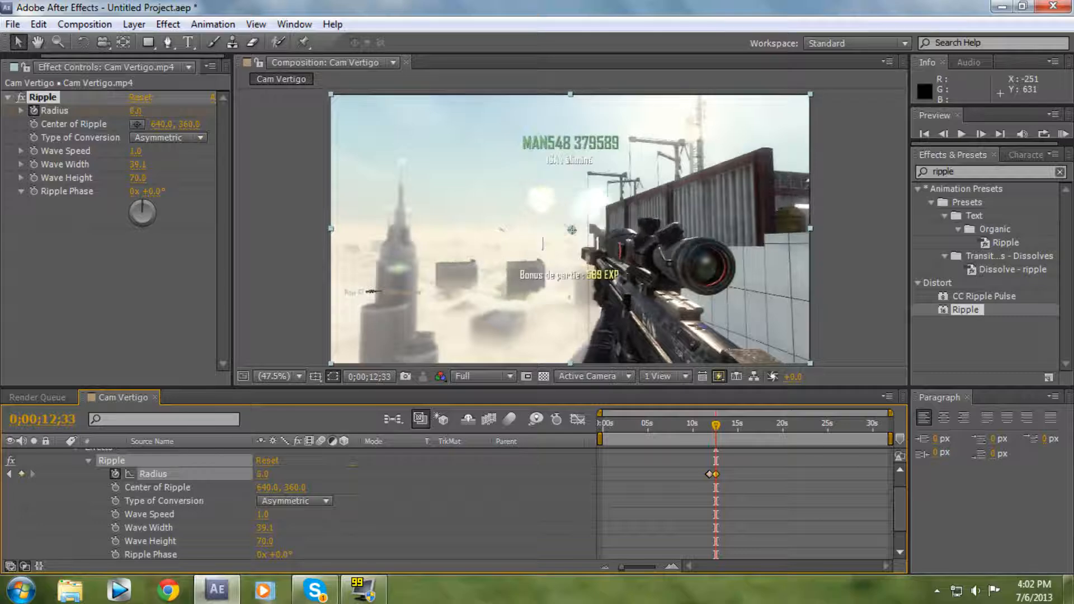
left_click(1063, 134)
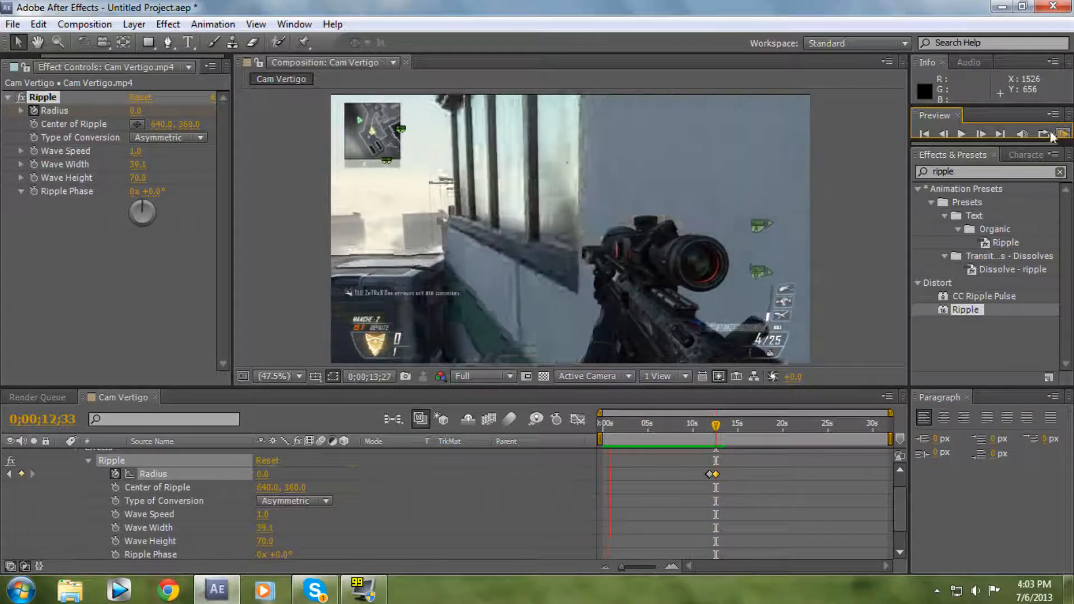
- End the preview, return to 0;00;10;48 and check the ripple frame by frame through the gunshot up to 0;00;12;01
left_click(1062, 134)
left_click_drag(716, 428, 699, 427)
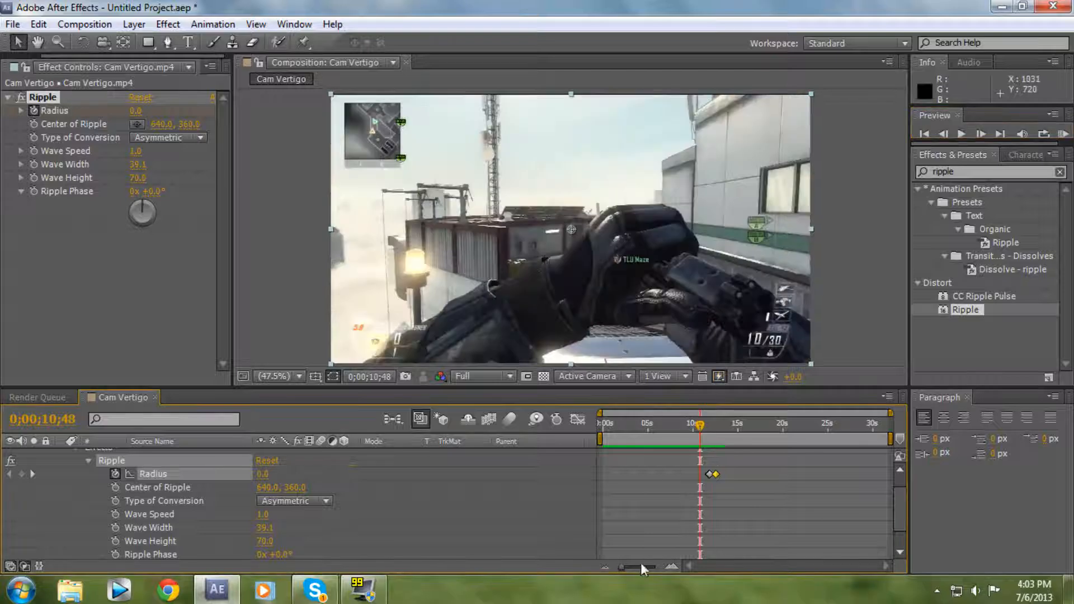
left_click(979, 132)
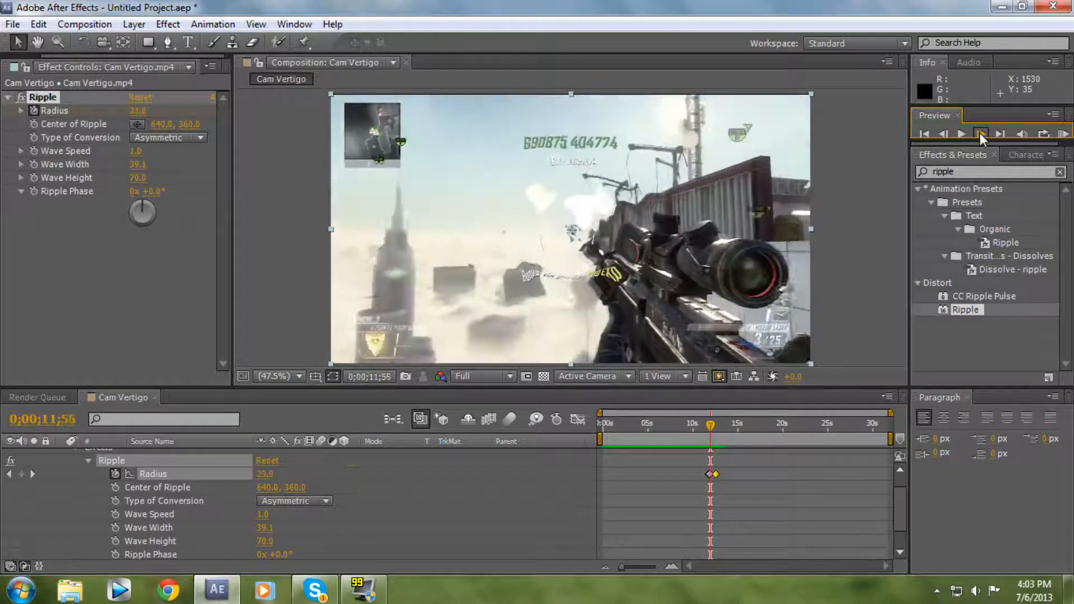
left_click(979, 133)
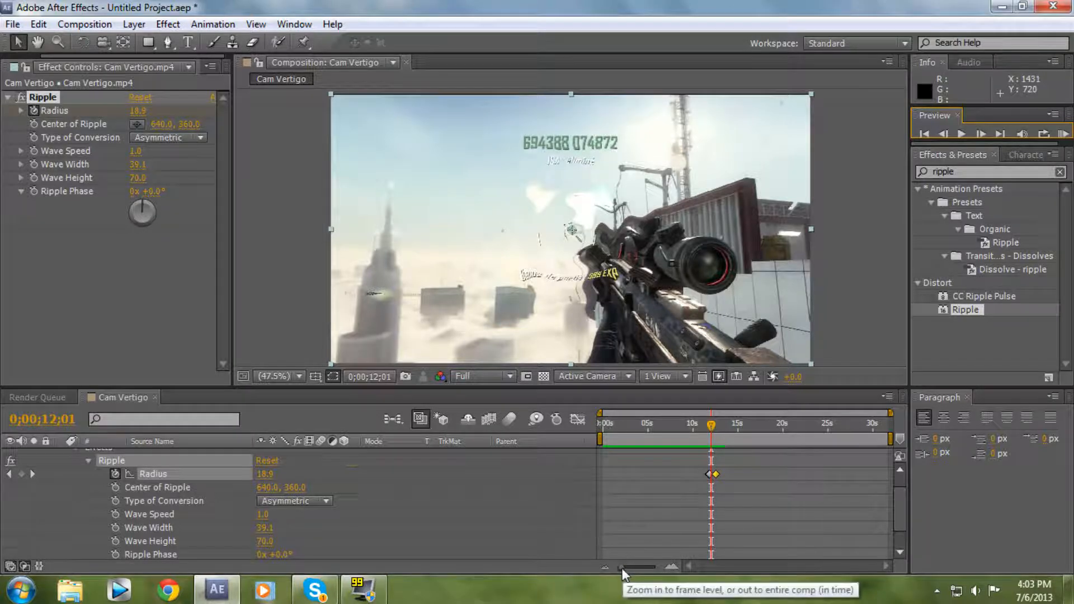
- Examine the Radius keyframes at 0;00;11;48 and 0;00;11;49 up close, and the ripple's falloff up to 0;00;12;01
left_click_drag(622, 568, 653, 564)
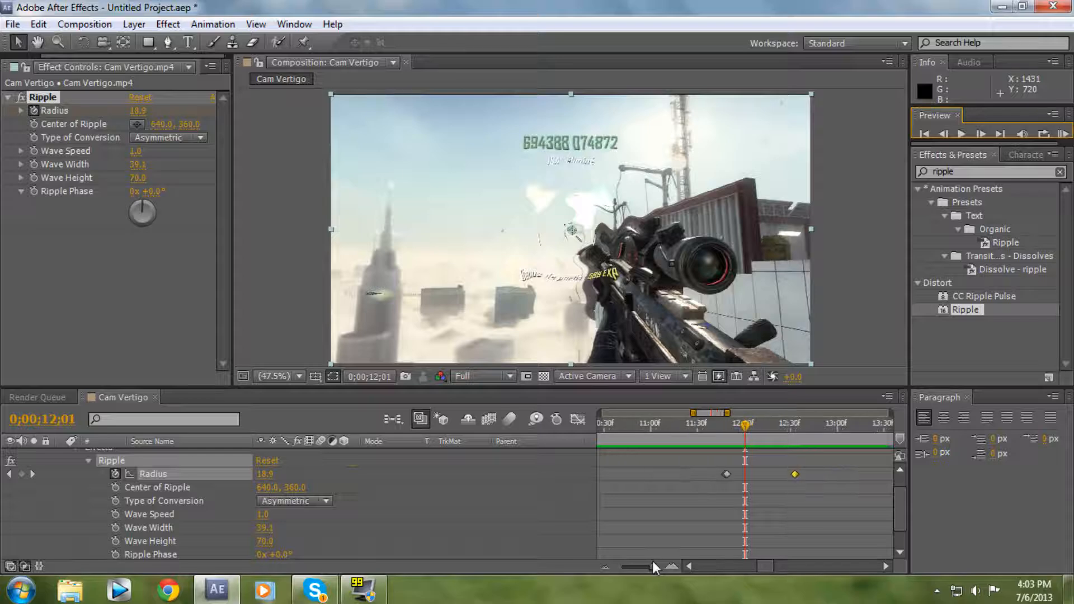
left_click_drag(736, 430, 726, 430)
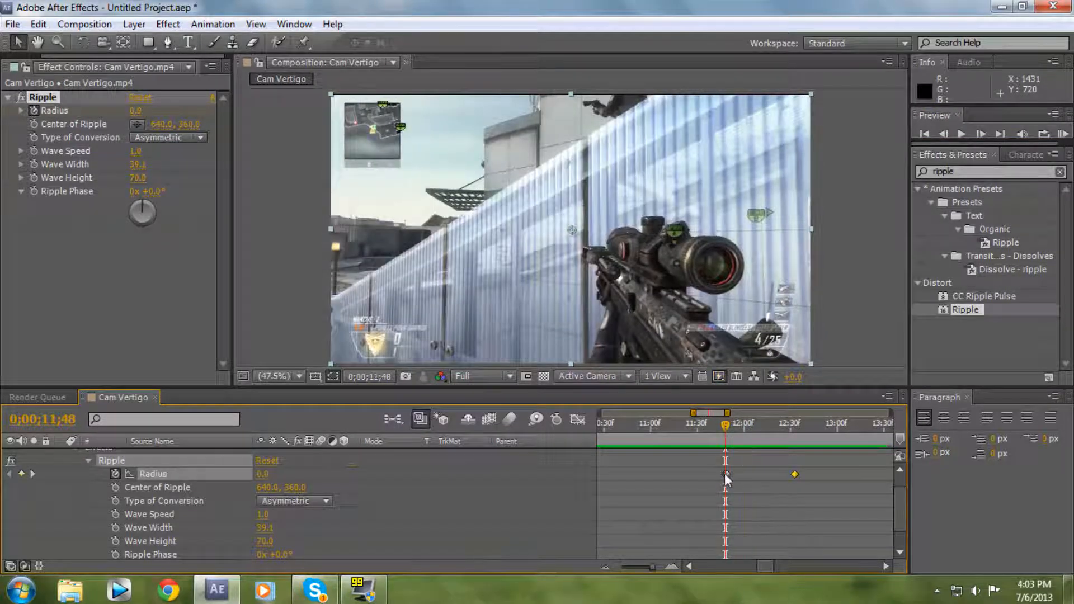
left_click(981, 135)
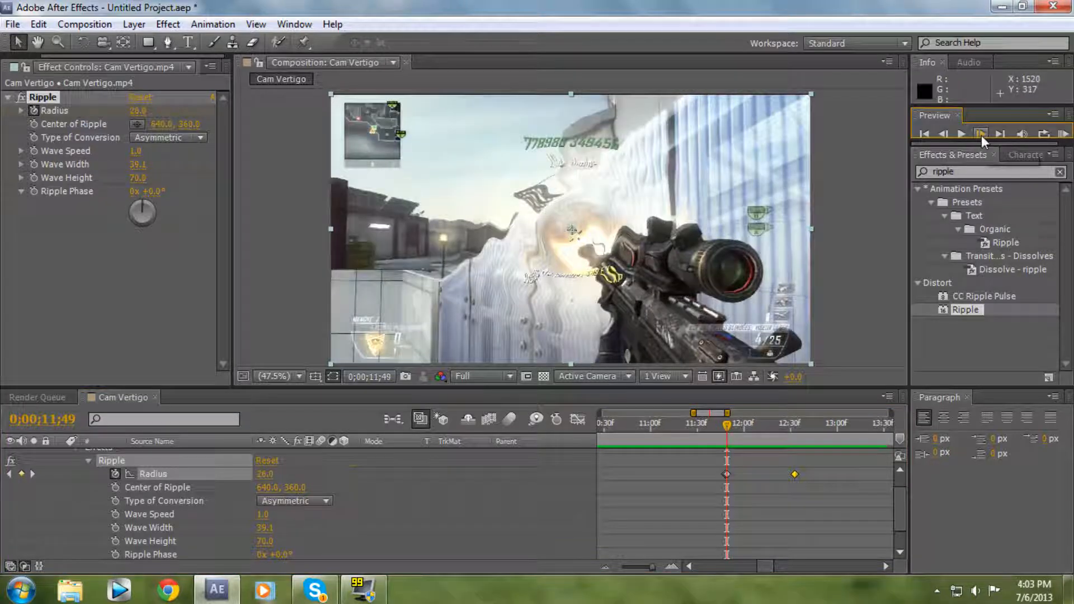
left_click(728, 474)
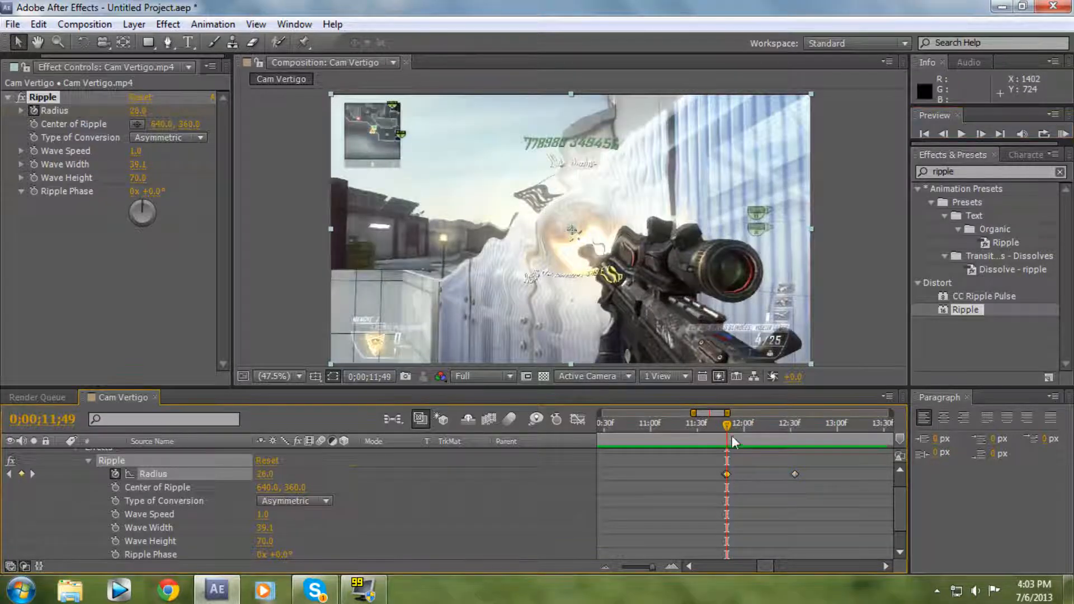
left_click_drag(727, 424, 744, 424)
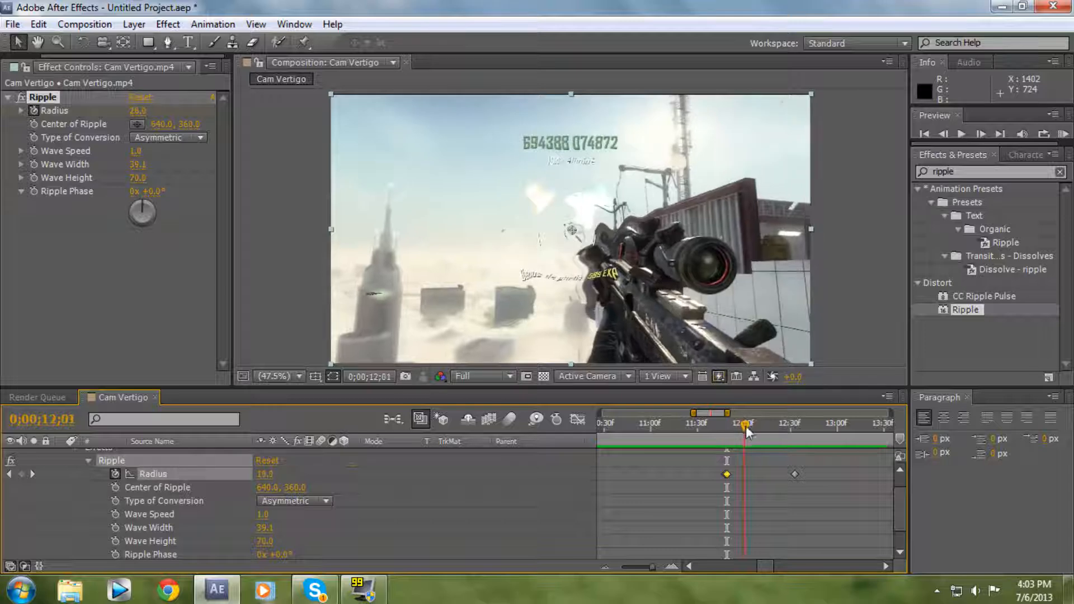
- Extend the ripple by moving the last Radius keyframe to just past 0;00;13;00, scrub through the result and return to 0;00;11;05
left_click_drag(795, 473, 844, 475)
left_click_drag(744, 428, 833, 438)
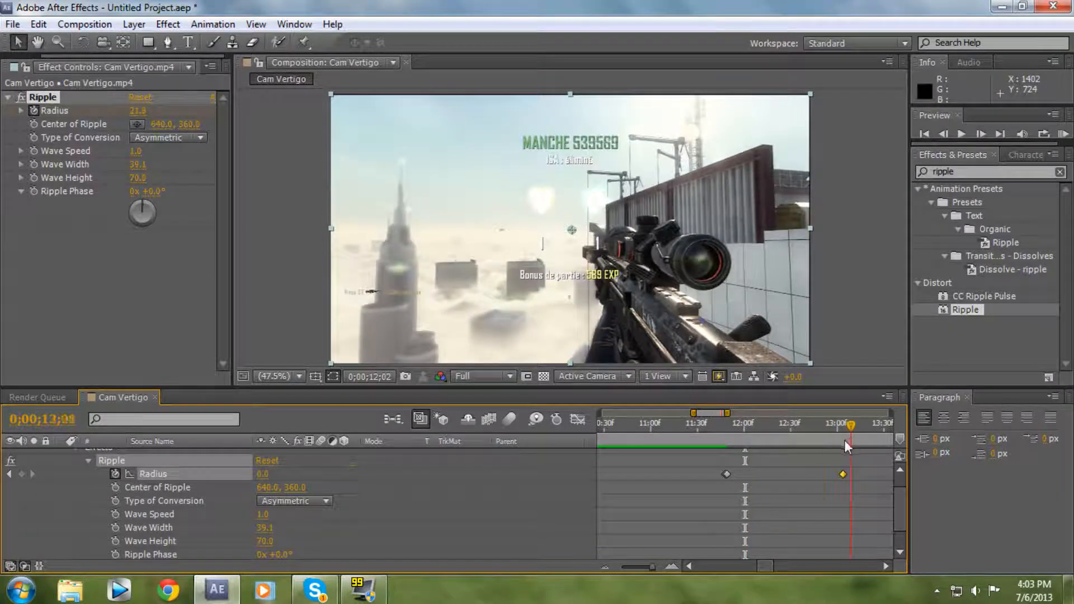
left_click(657, 426)
left_click_drag(654, 566, 615, 565)
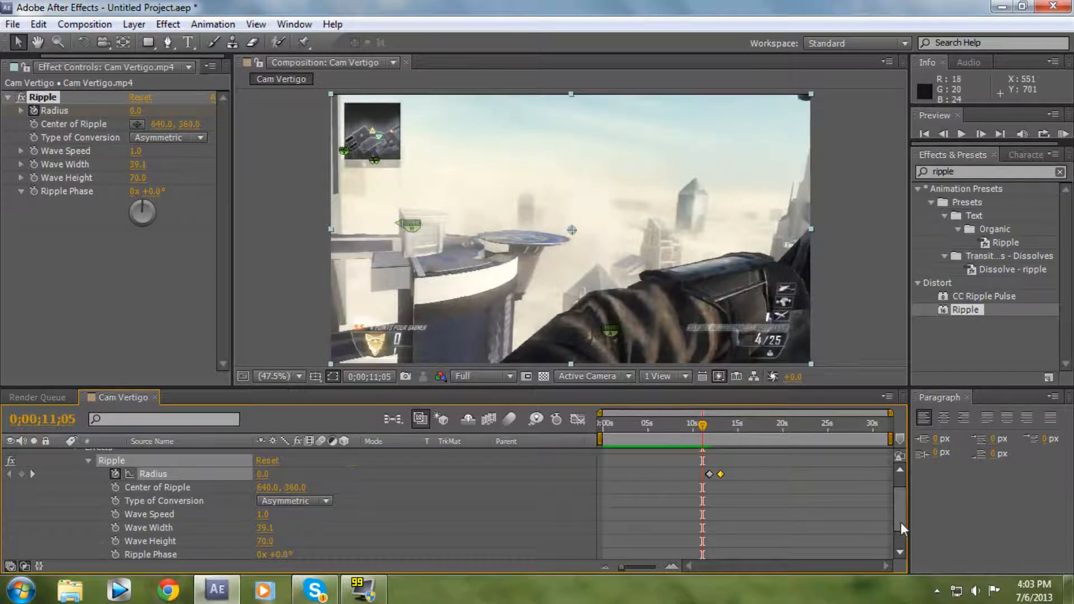
scroll(901, 518, "up", 2)
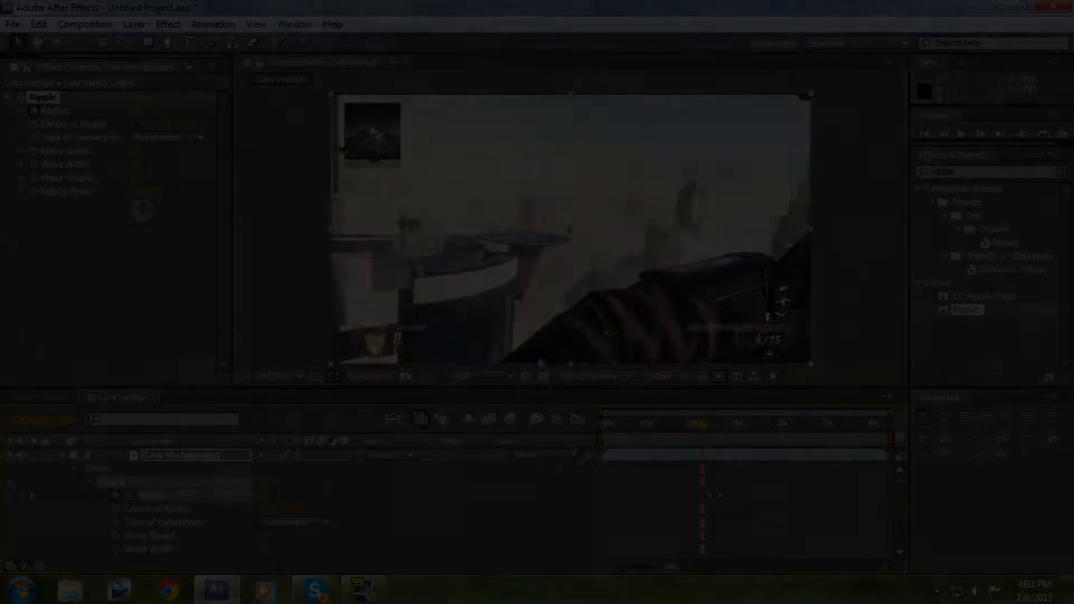